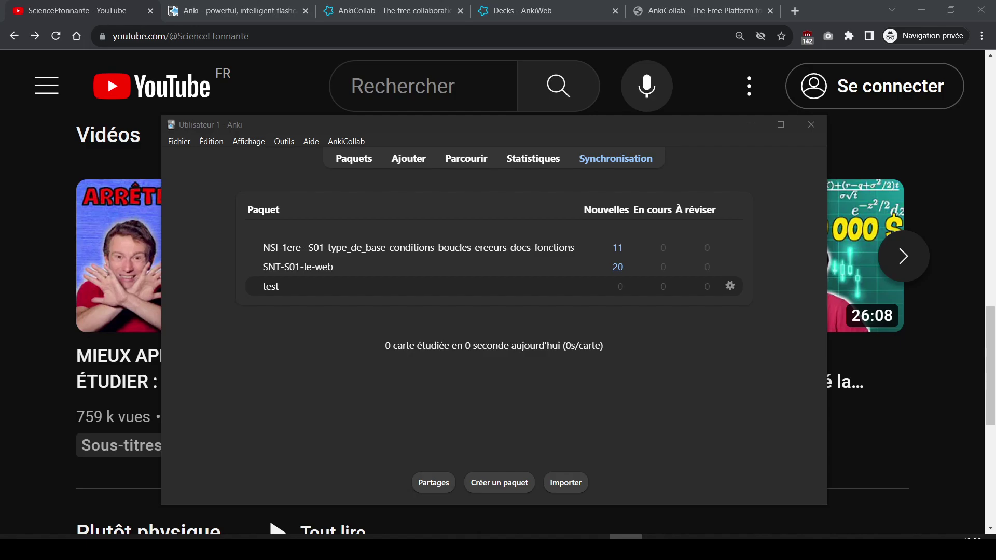
drag(335, 125, 502, 120)
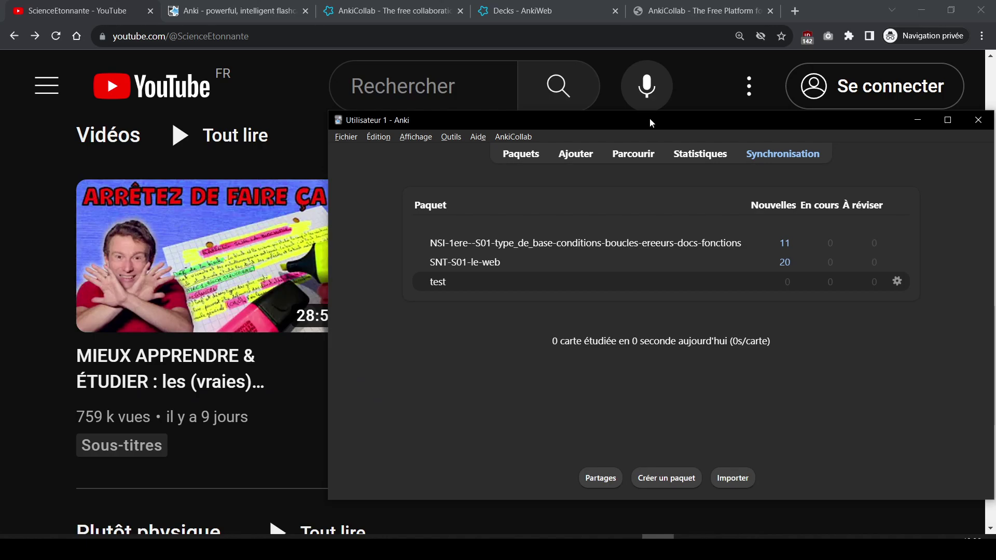
drag(650, 120, 389, 97)
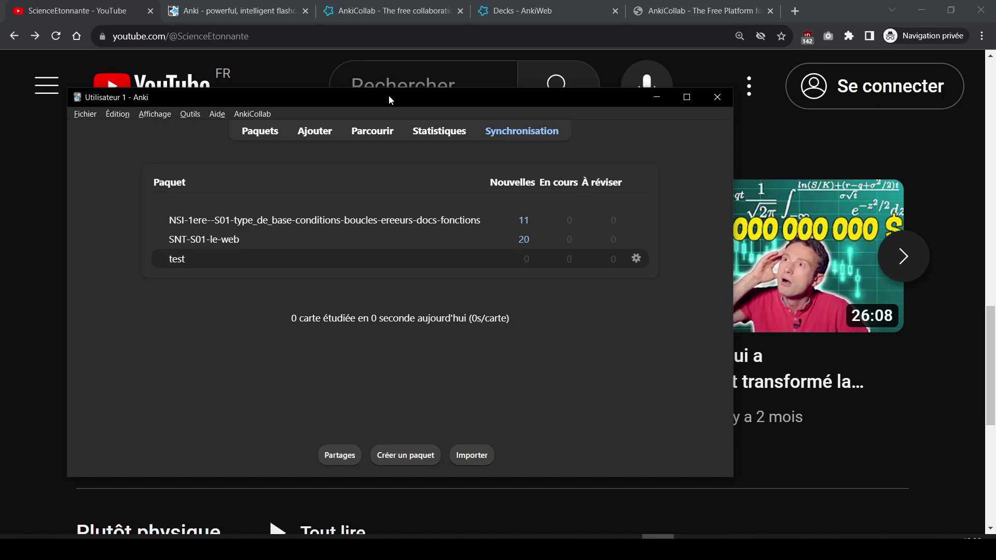
Switch to the Anki website in the browser and review the download options for Windows, Mac, Linux and iPhone/Android
click(195, 10)
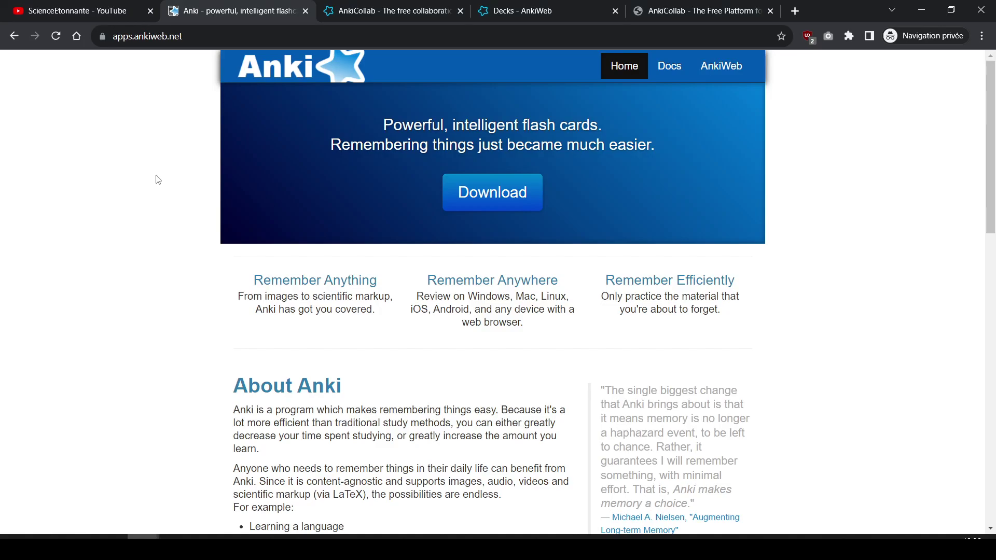
click(482, 191)
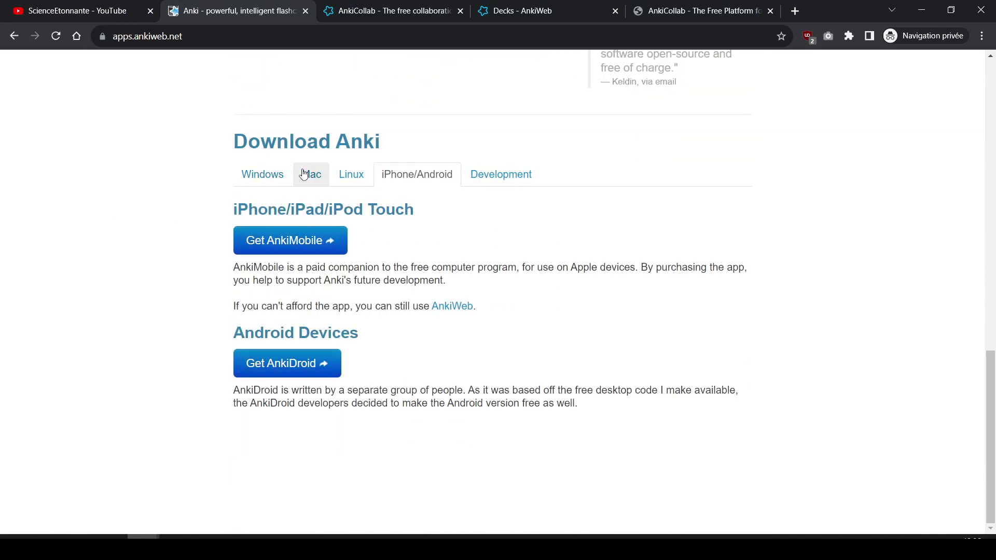
click(272, 175)
click(307, 175)
click(341, 177)
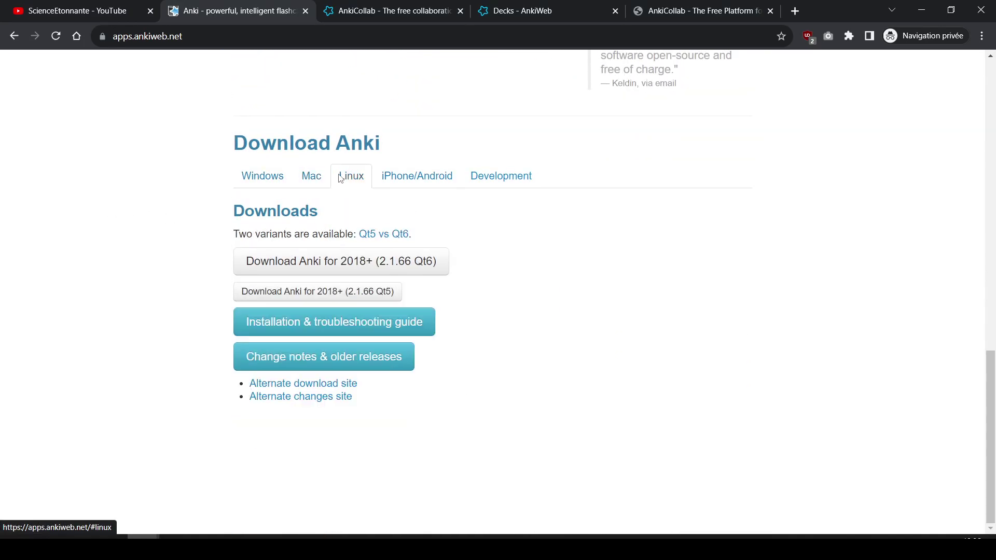
click(435, 182)
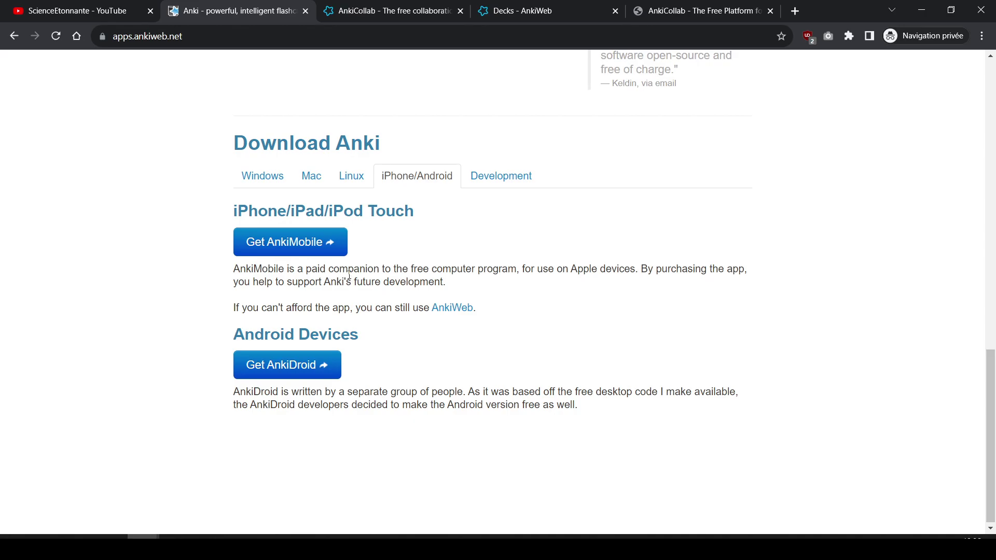
click(270, 179)
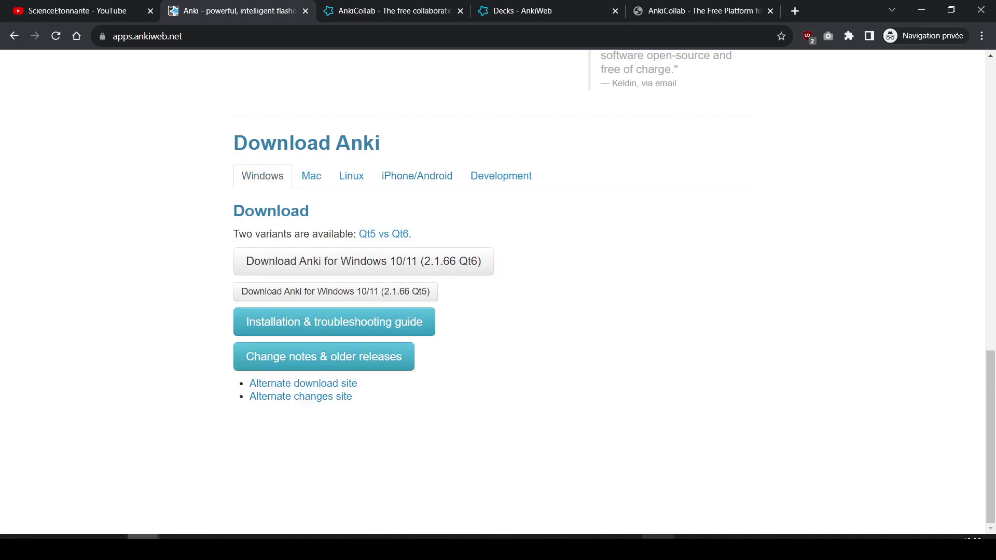
Switch to Anki, browse the cards of the NSI-1ere--S01 deck, and return to the deck list
click(658, 546)
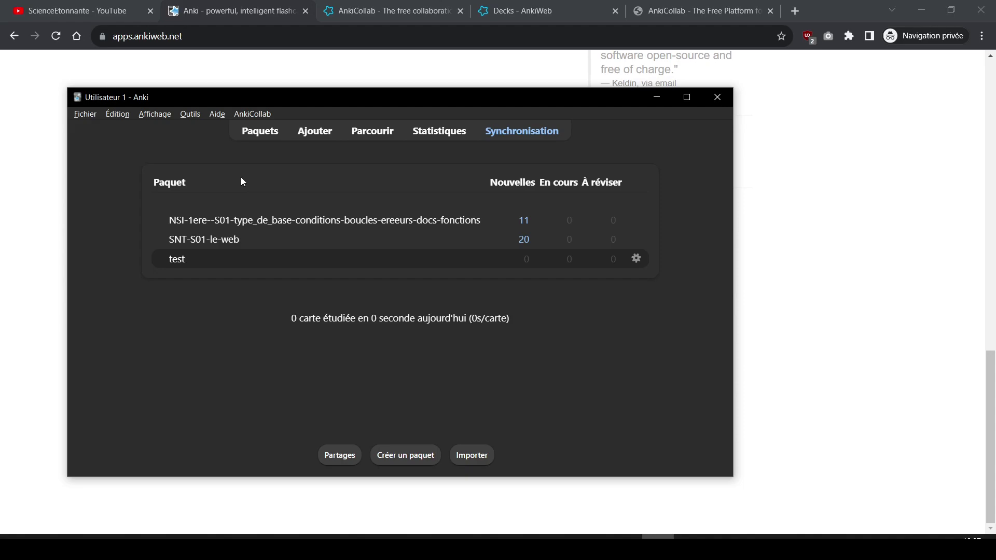
click(274, 221)
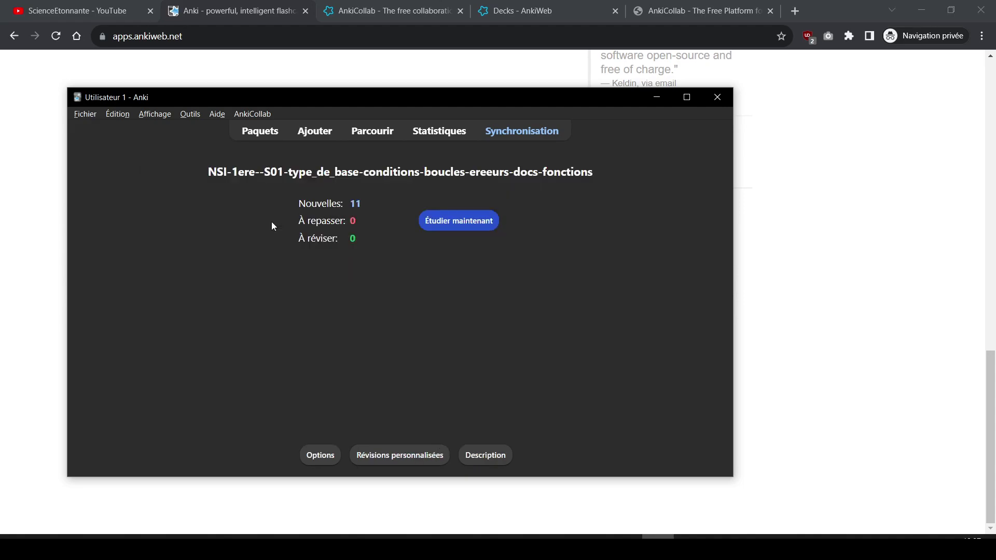
click(394, 136)
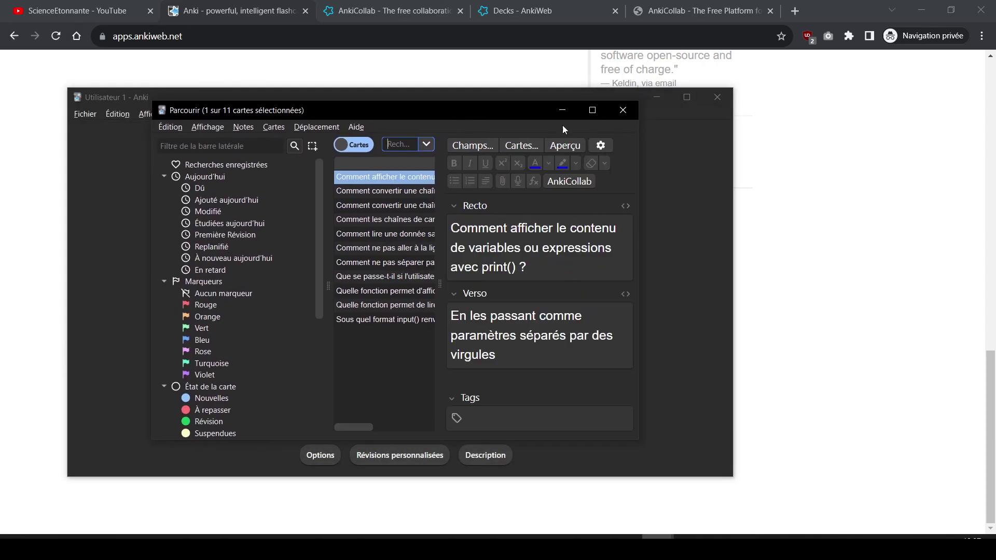
click(623, 110)
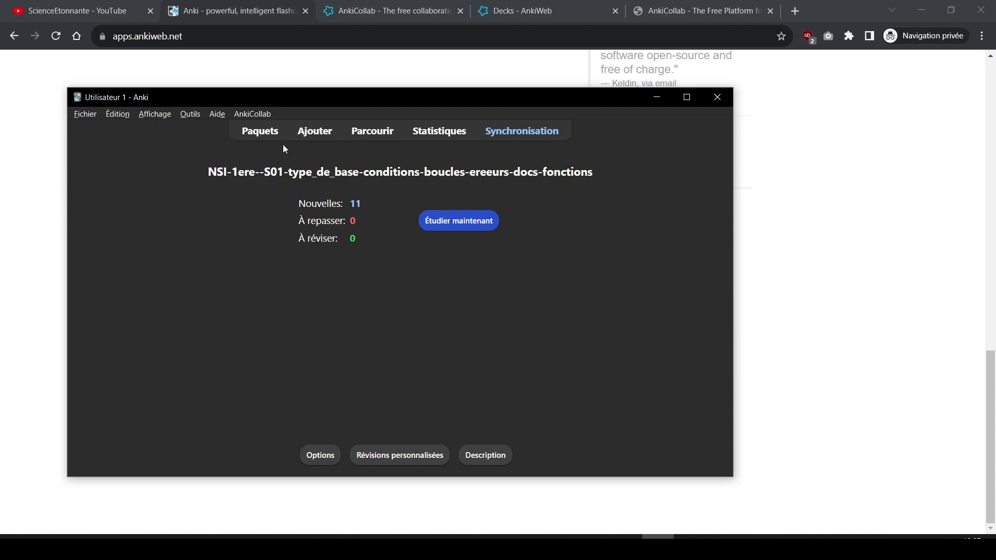
click(264, 134)
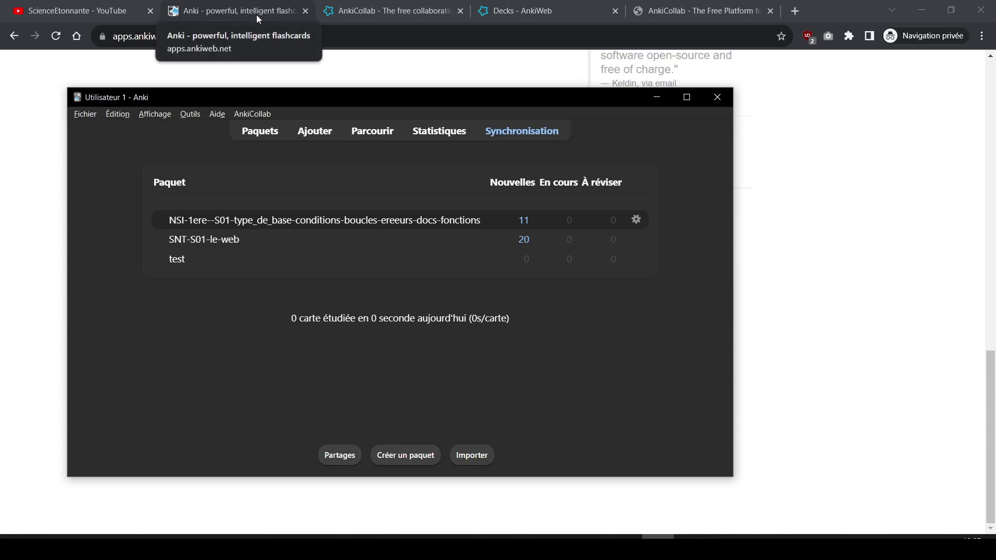
Switch to the browser and locate the download code on the AnkiCollab add-on page of AnkiWeb
click(393, 11)
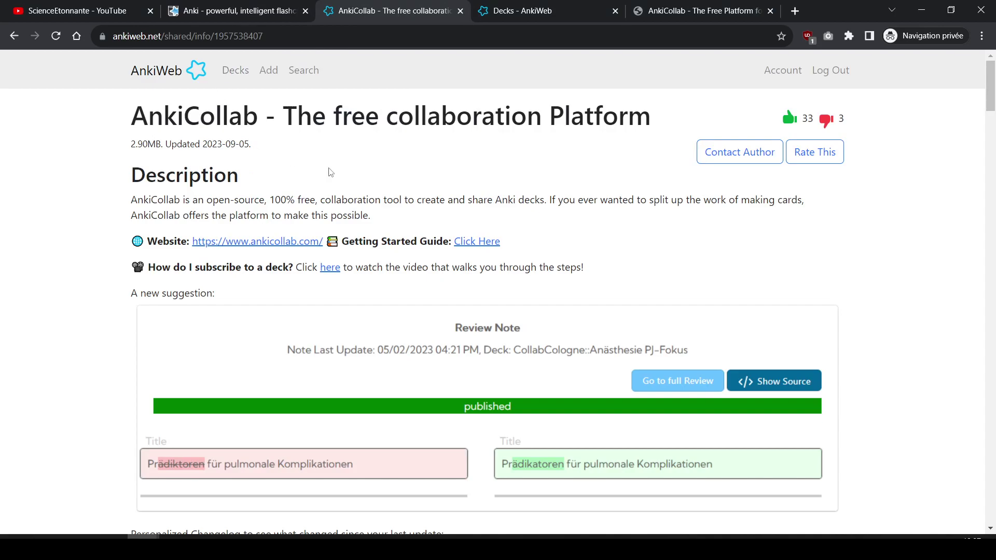
scroll(329, 171, down, 9)
scroll(328, 171, down, 12)
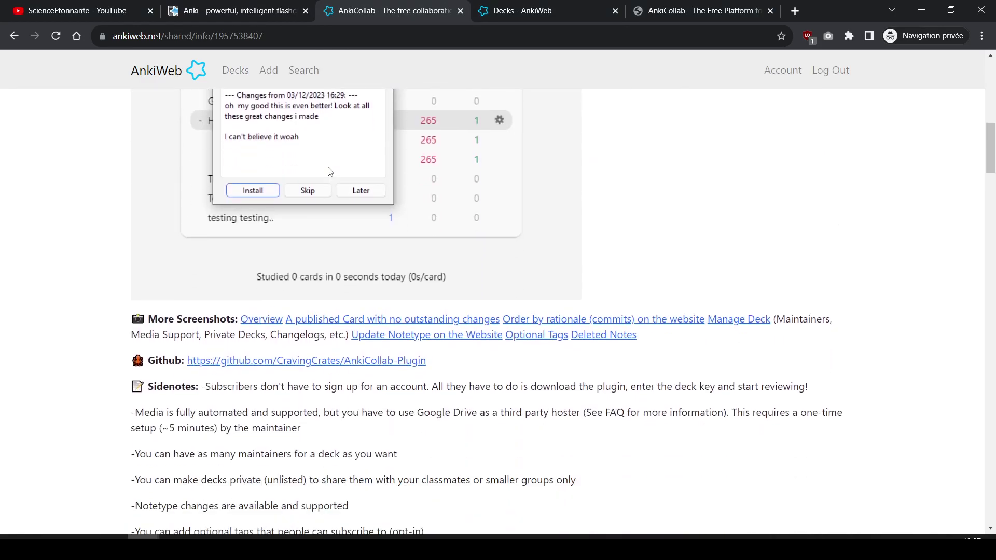
scroll(329, 168, down, 3)
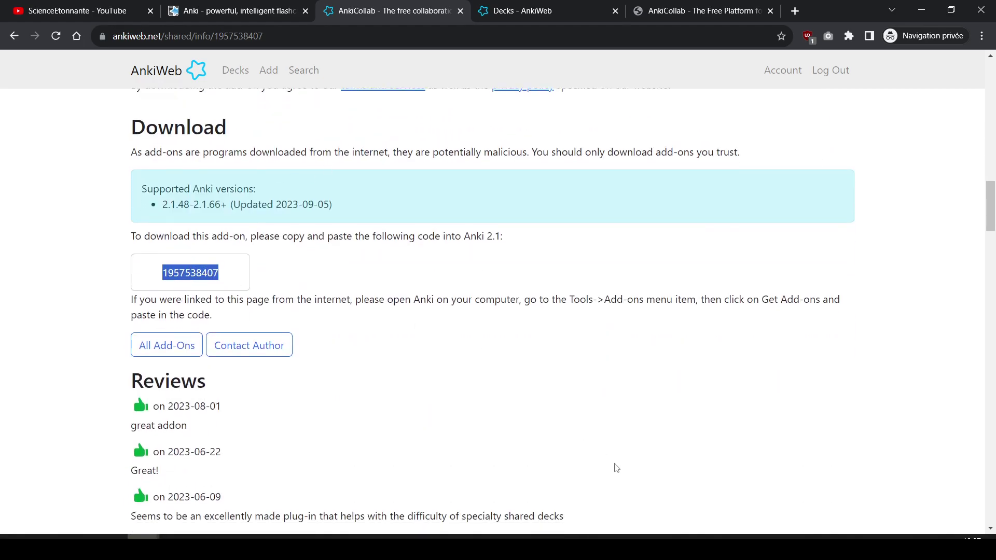
Switch to Anki, view where an add-on code is entered for installation, and leave the add-on manager without installing anything
click(144, 544)
click(253, 115)
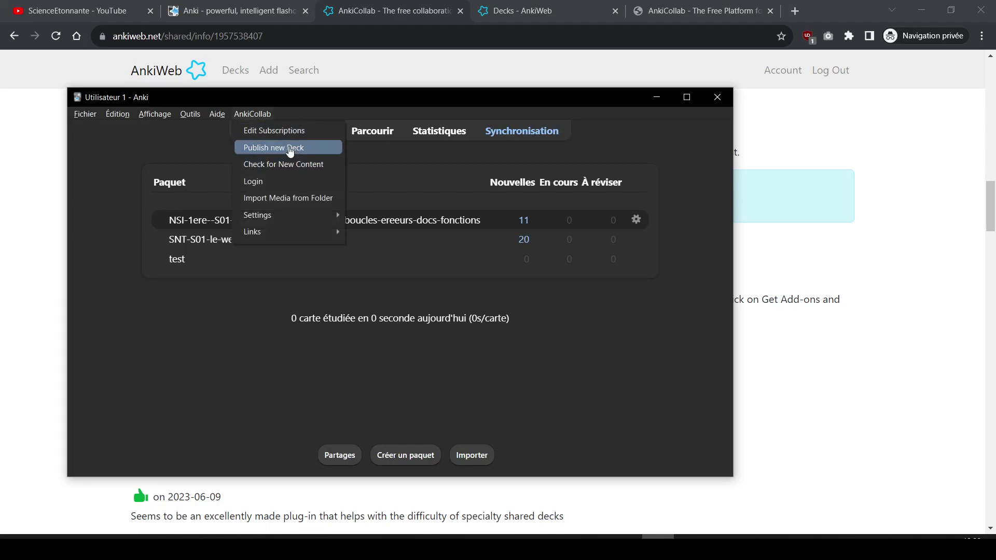
mouse_move(192, 117)
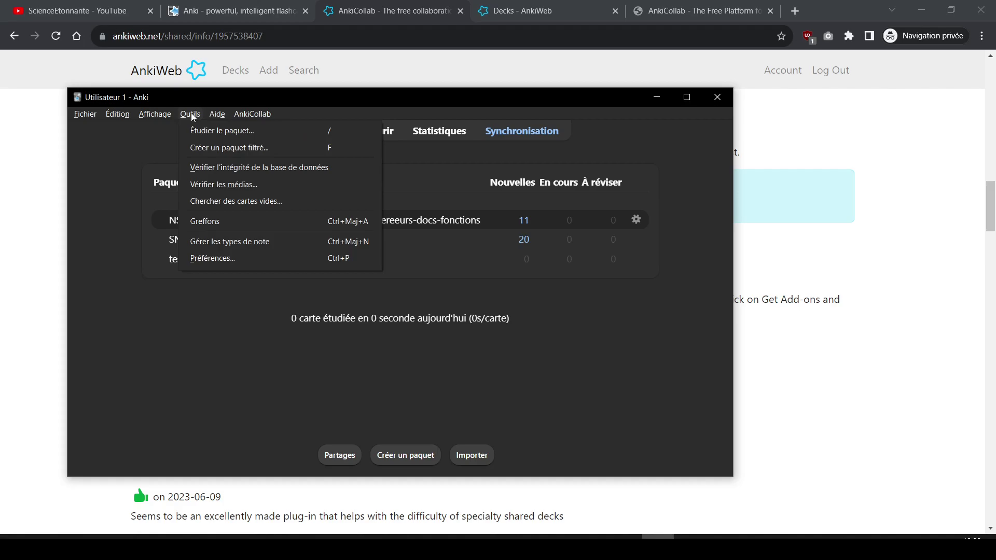
click(220, 223)
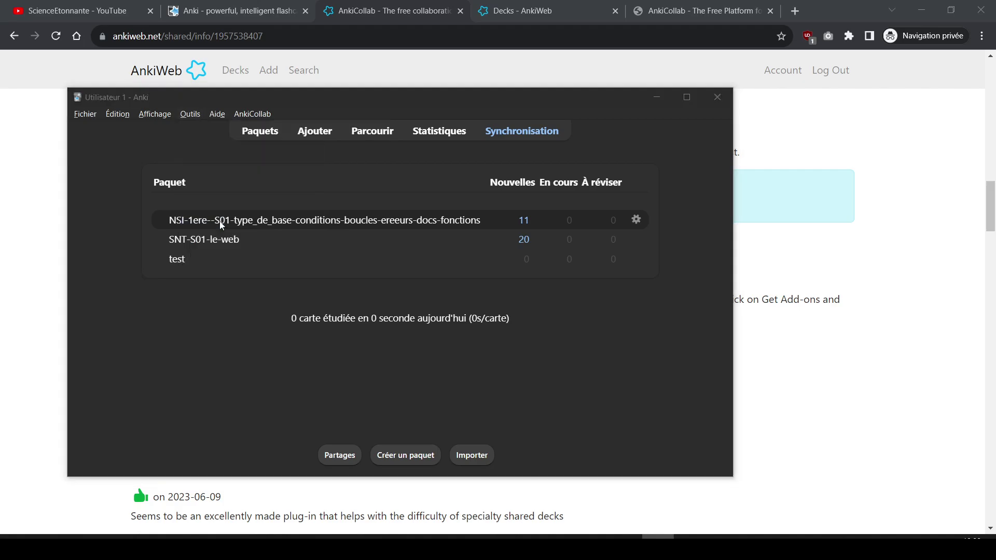
click(567, 38)
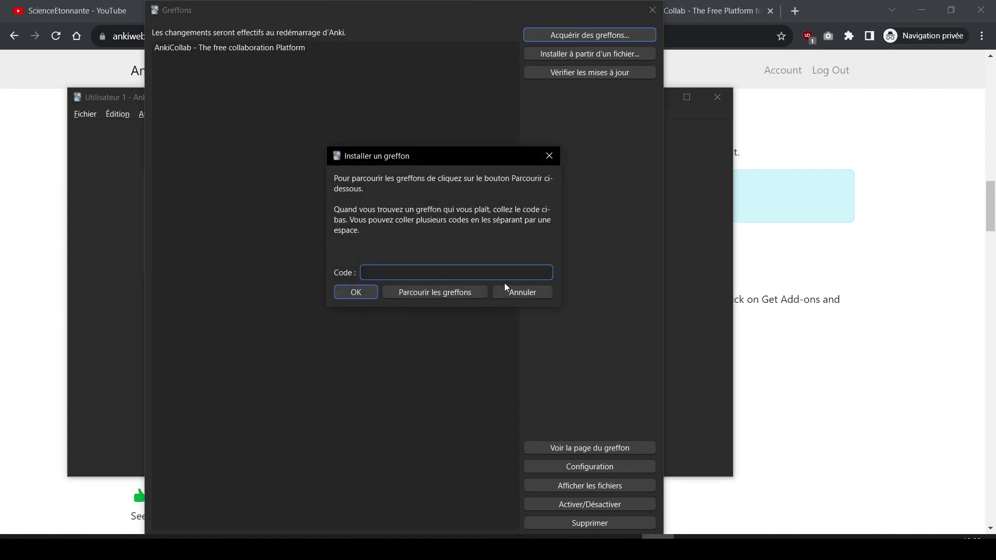
click(510, 293)
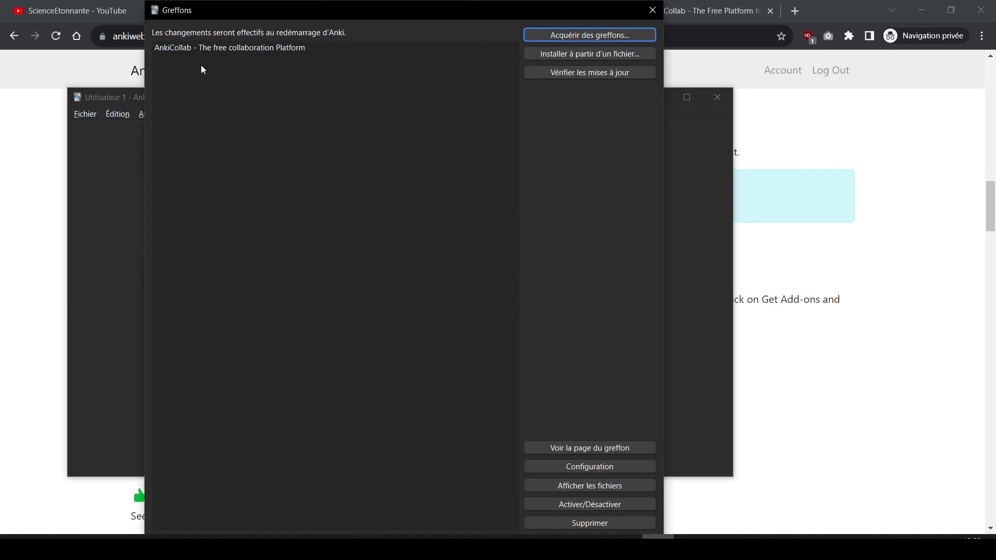
click(653, 10)
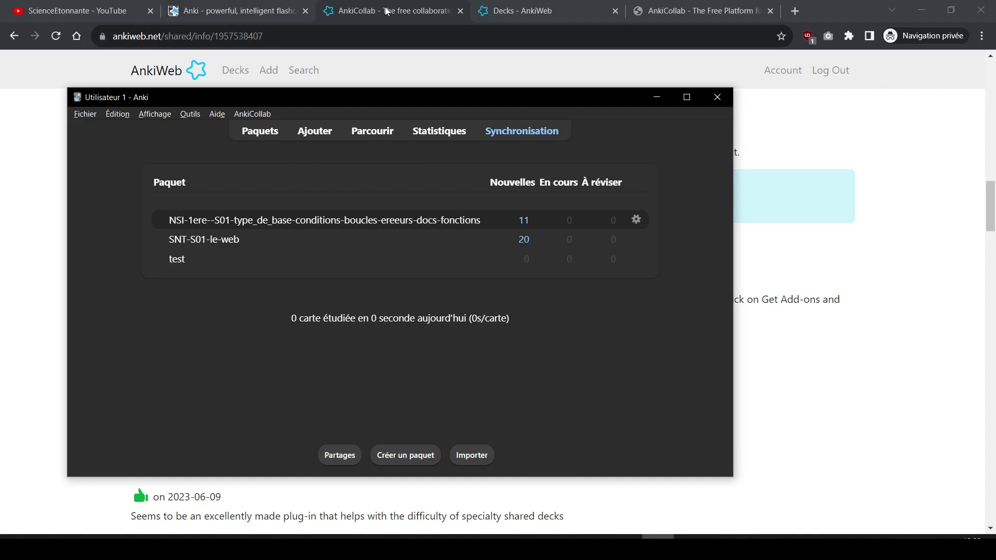
View the synchronised decks on AnkiWeb in the browser and bring Anki's deck list in front for comparison
click(342, 12)
click(520, 13)
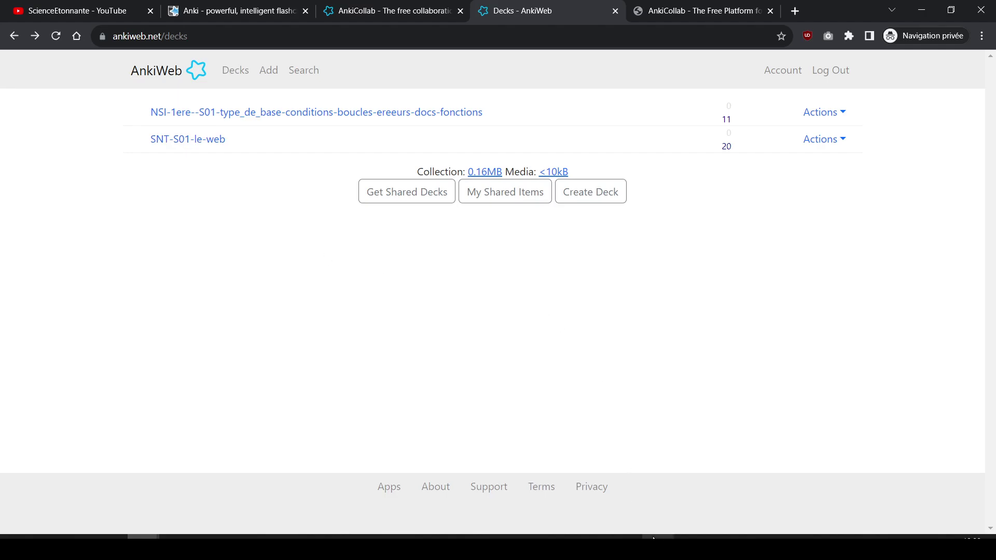
click(658, 537)
drag(366, 103, 438, 151)
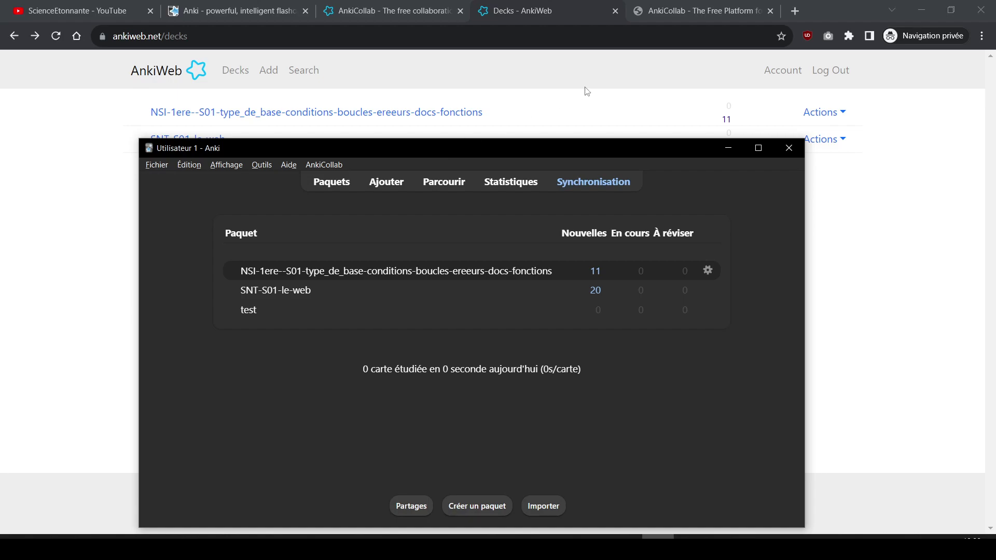
Open the NSI-1ere--S01 deck's edit page on the AnkiCollab website and copy its subscription key
click(677, 13)
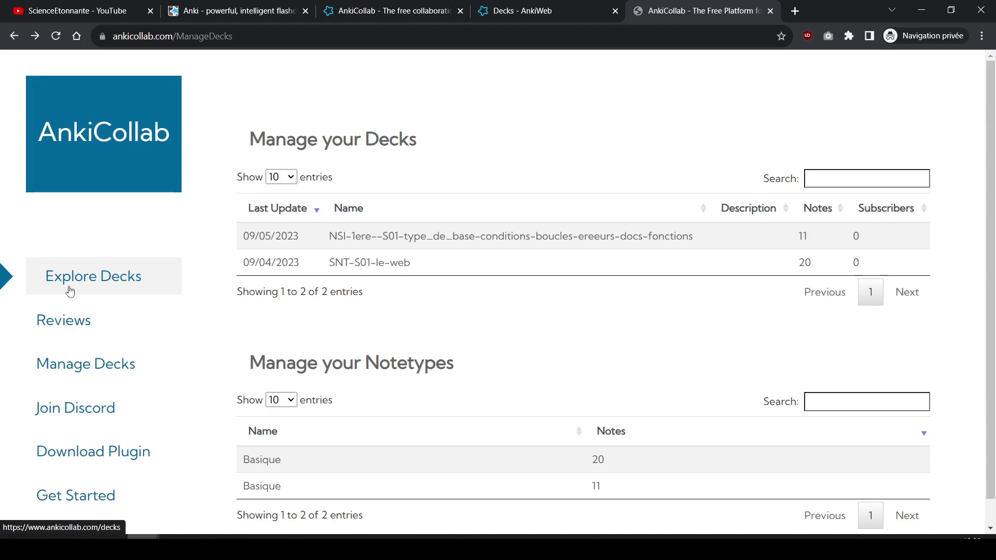
click(90, 369)
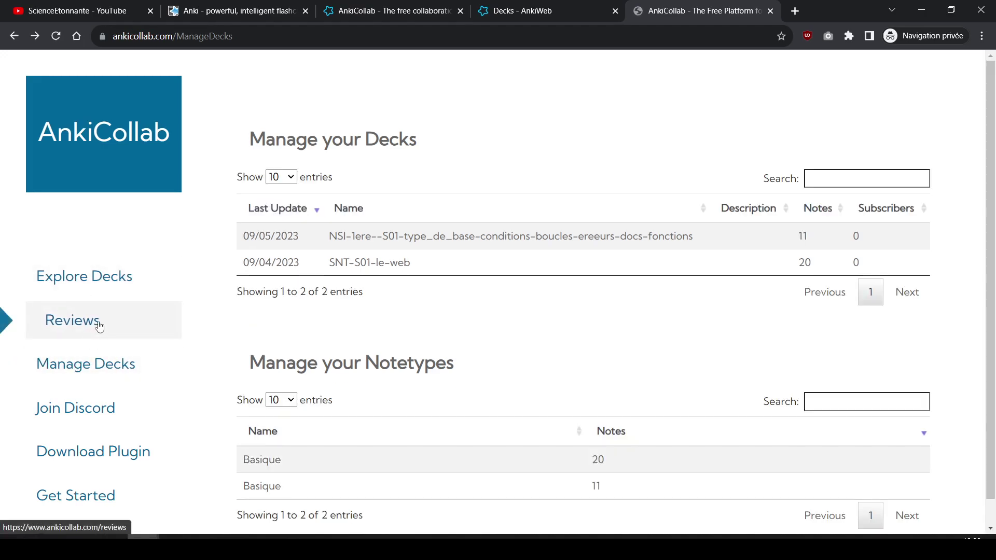
click(467, 238)
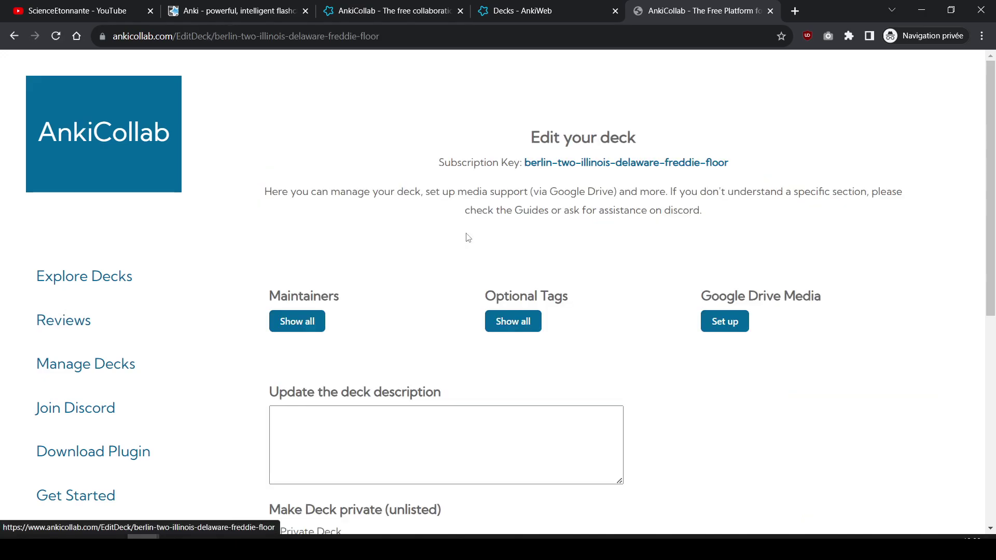
drag(525, 162, 732, 173)
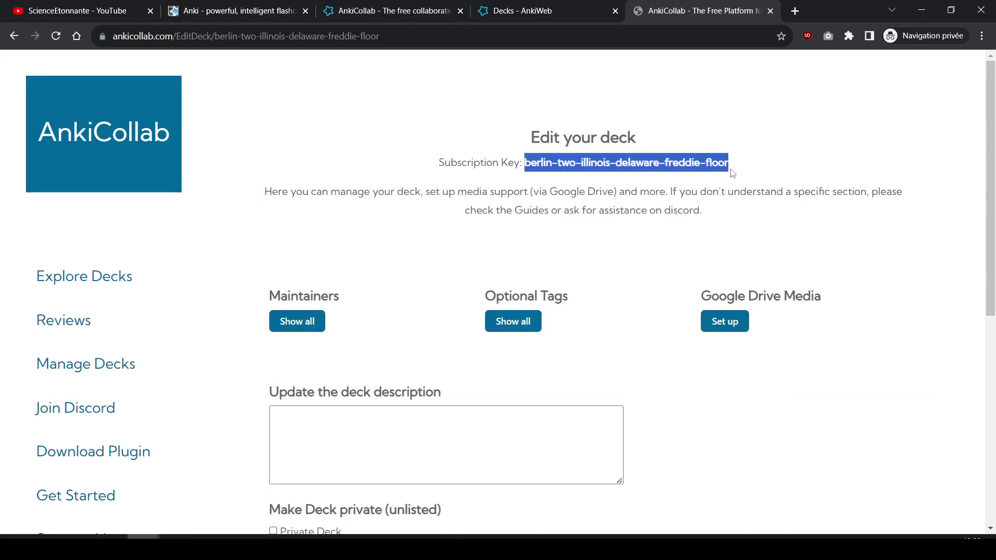
right_click(706, 162)
click(719, 172)
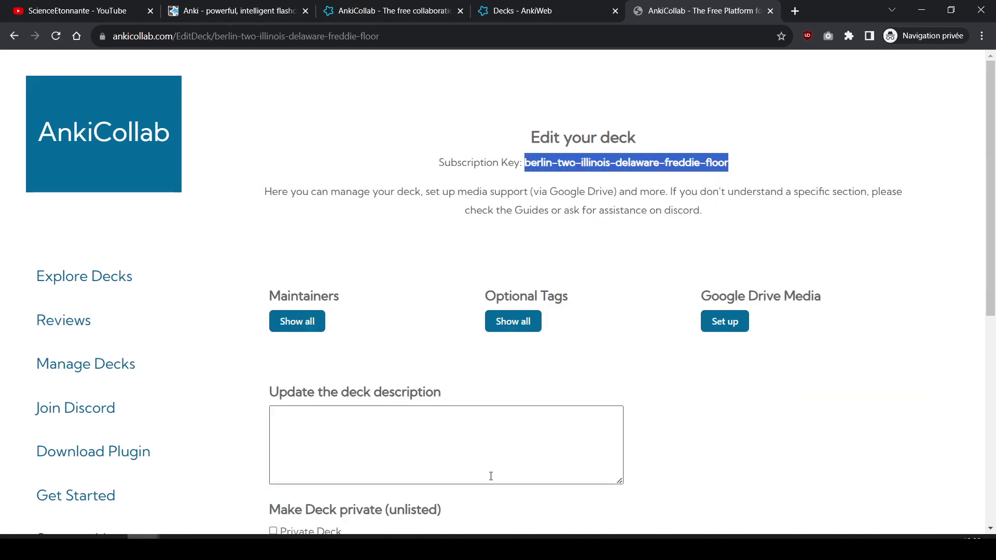
Switch to Anki, examine the AnkiCollab subscription list, and close it without adding a subscription
click(659, 537)
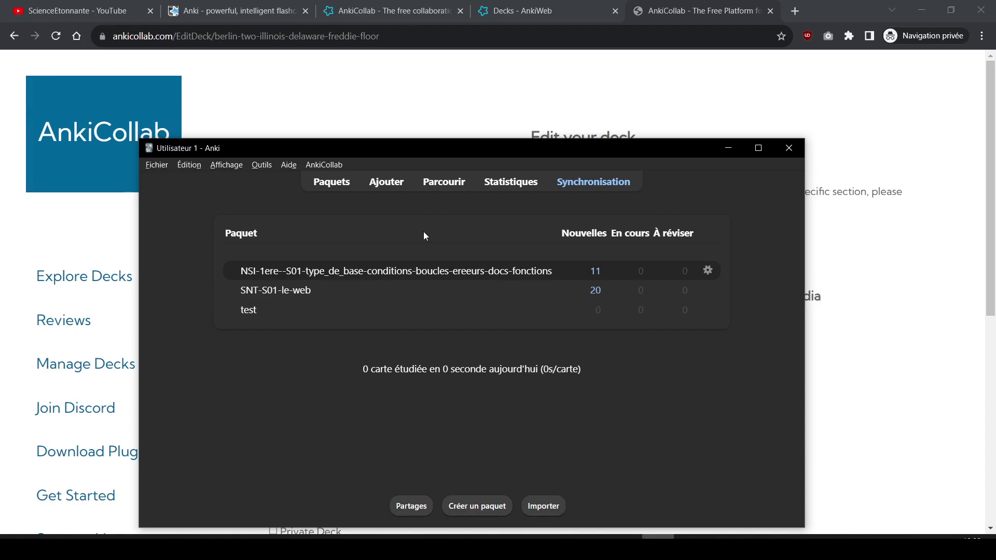
click(322, 165)
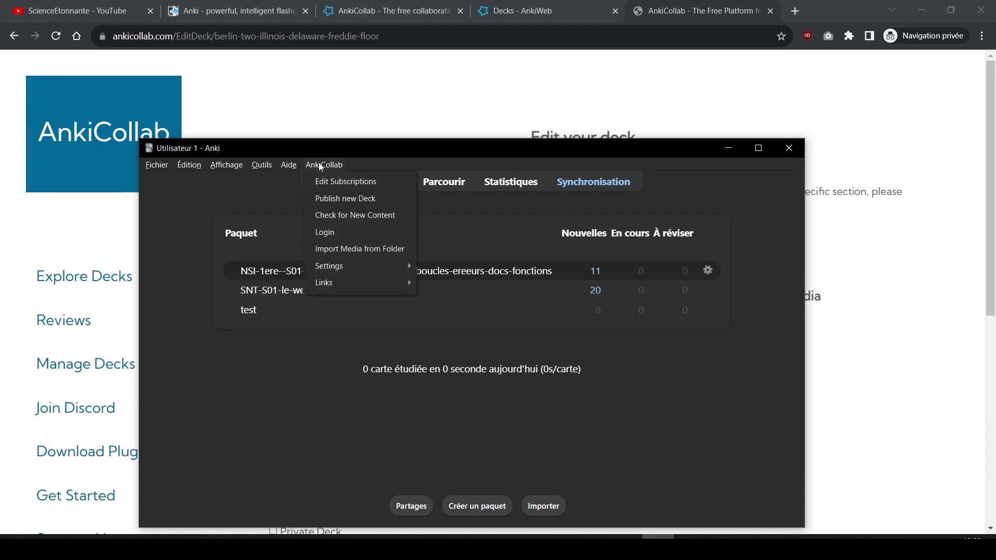
click(344, 182)
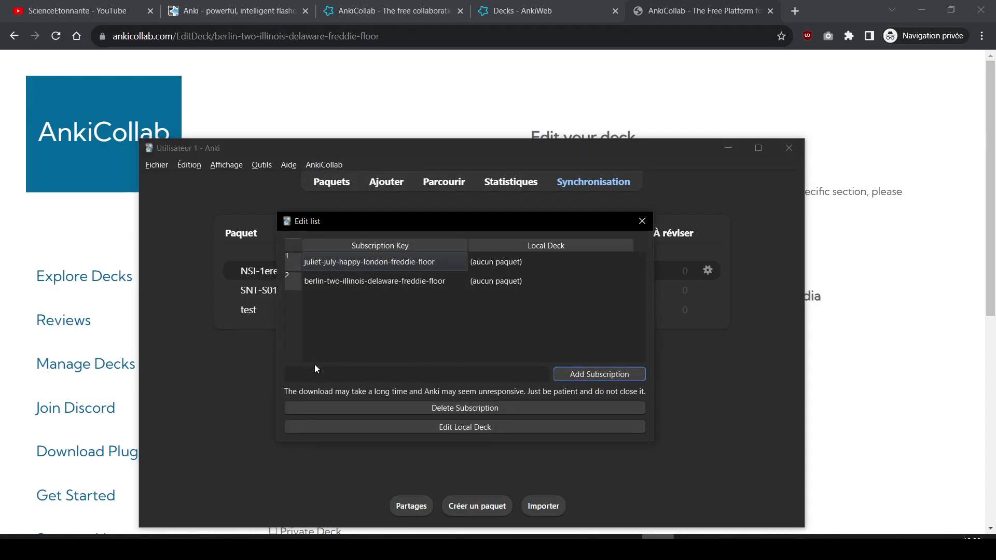
click(643, 222)
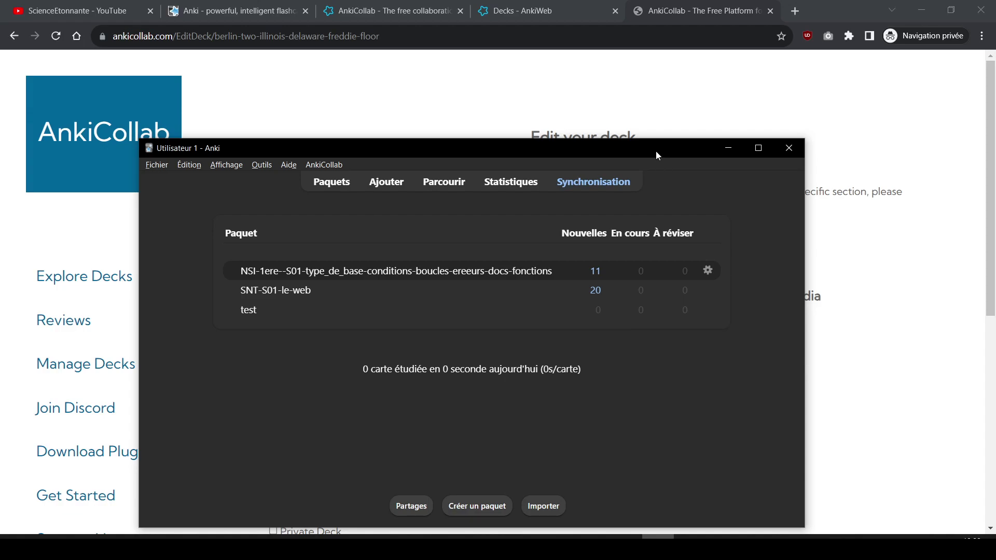
drag(655, 151, 672, 89)
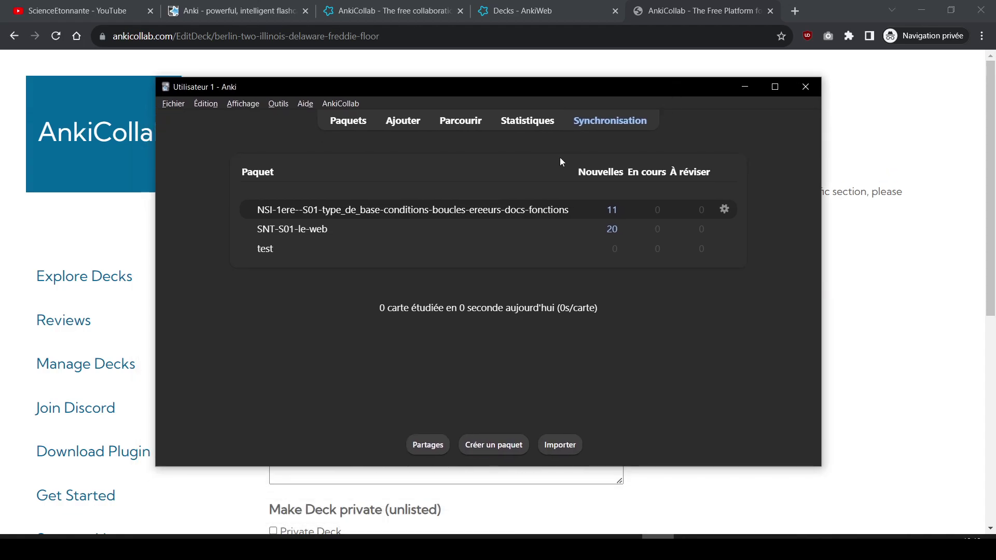